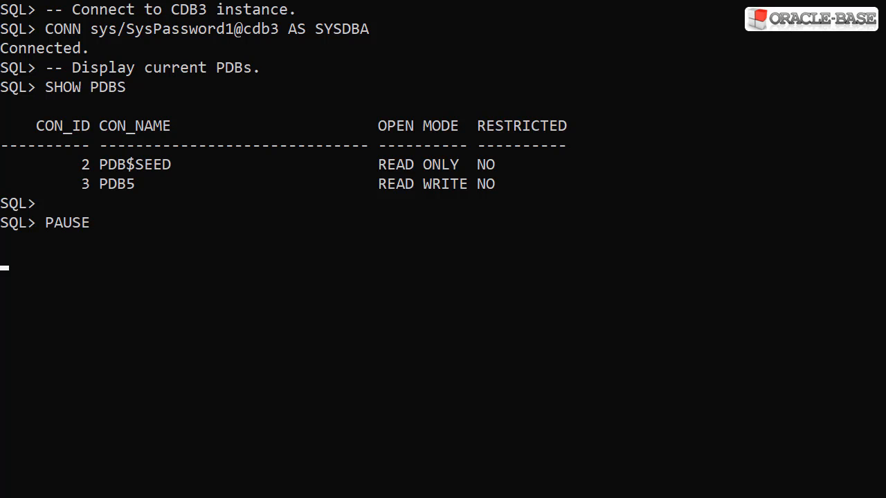
Step: Resume the script to create c##remote_clone_user, its grants and the clone_link database link to CDB1
key("Return")
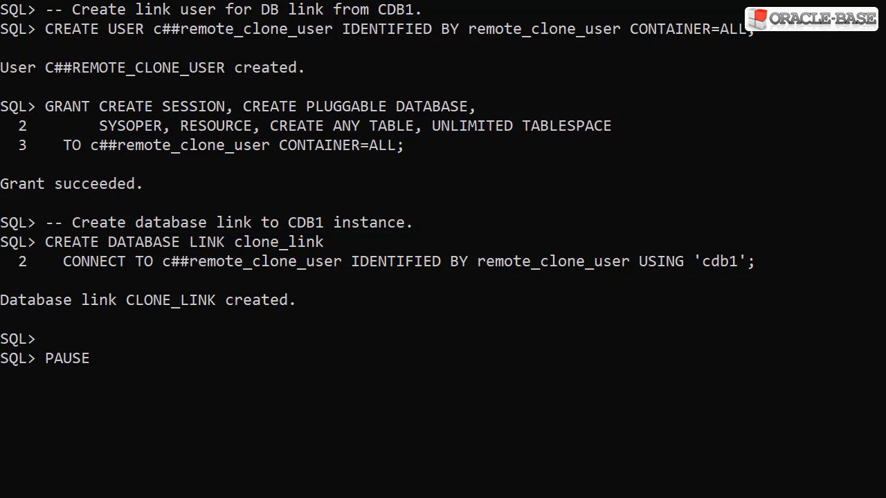
Step: Resume the script to create PDB5_RO from pdb5@clone_link with manual refresh and open it read only
key("Return")
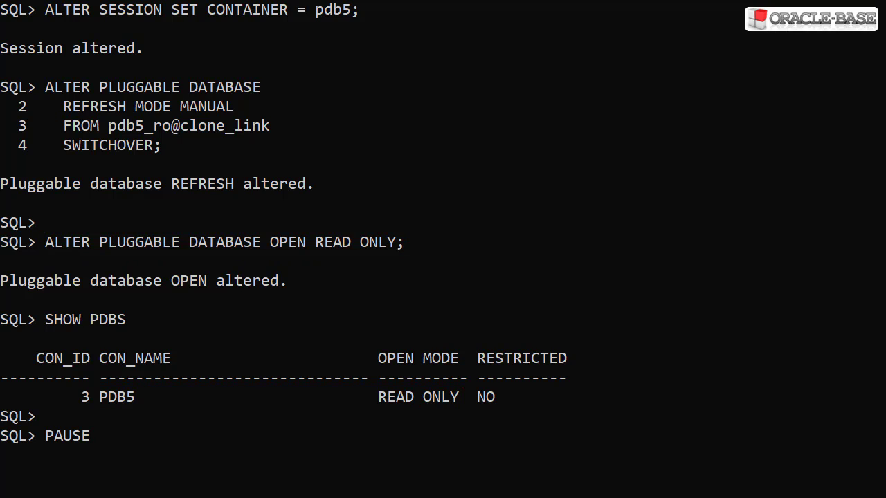
Step: Check PDB5 shows REFRESHING MANUAL in dba_pdbs, then close, refresh and reopen it read only
key("Return")
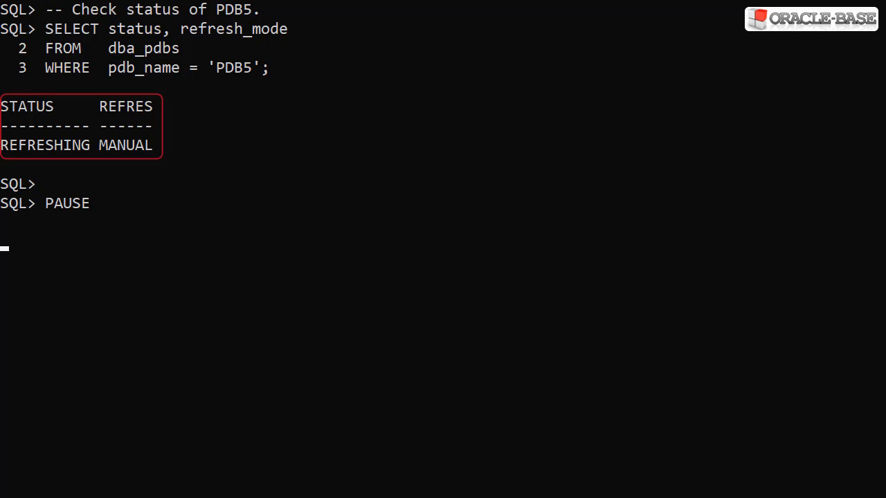
key("Return")
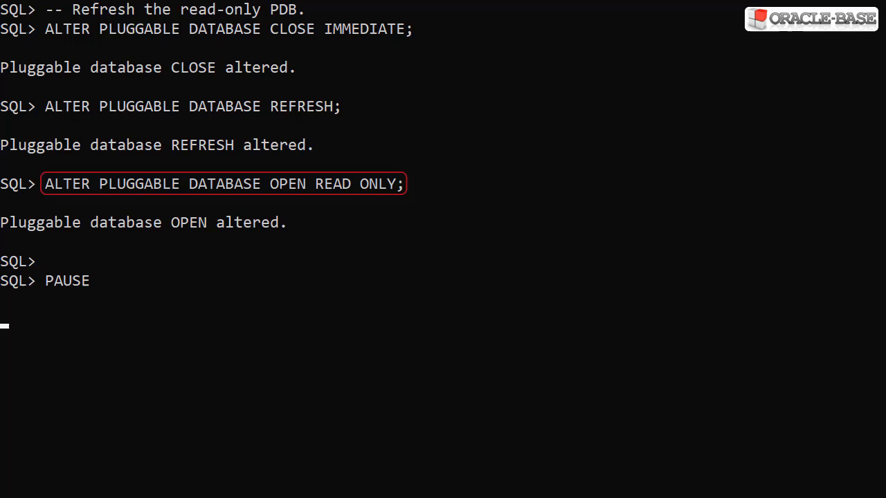
Step: Reconnect to CDB1 as SYSDBA and list PDBs, showing PDB5_RO read write
key("Return")
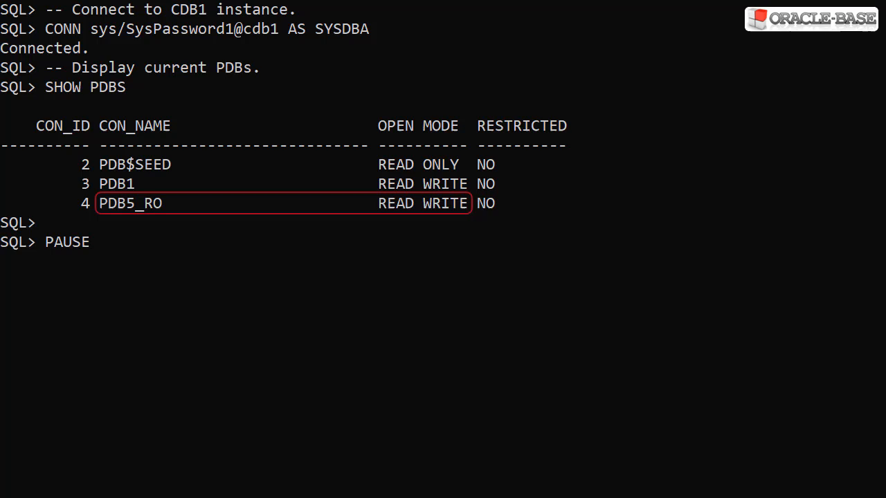
Step: Switch PDB5_RO to manual refresh from pdb5@clone_link, reopen read only and confirm REFRESHING MANUAL
key("Return")
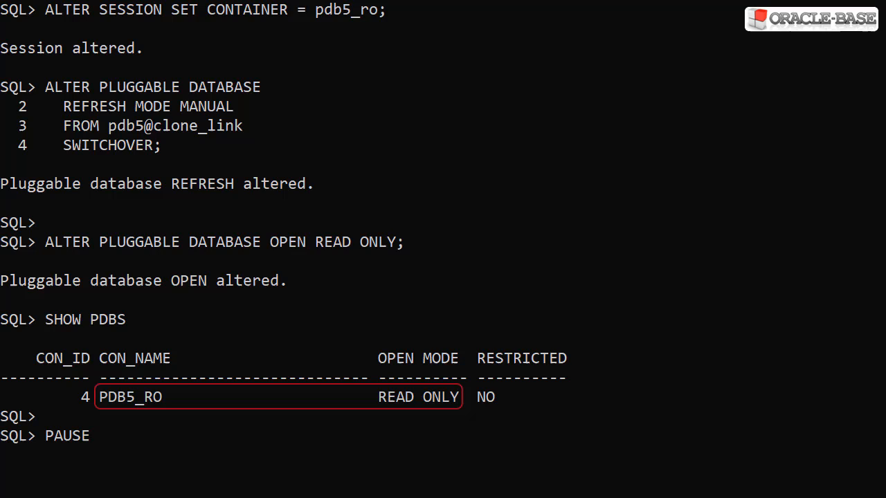
key("Return")
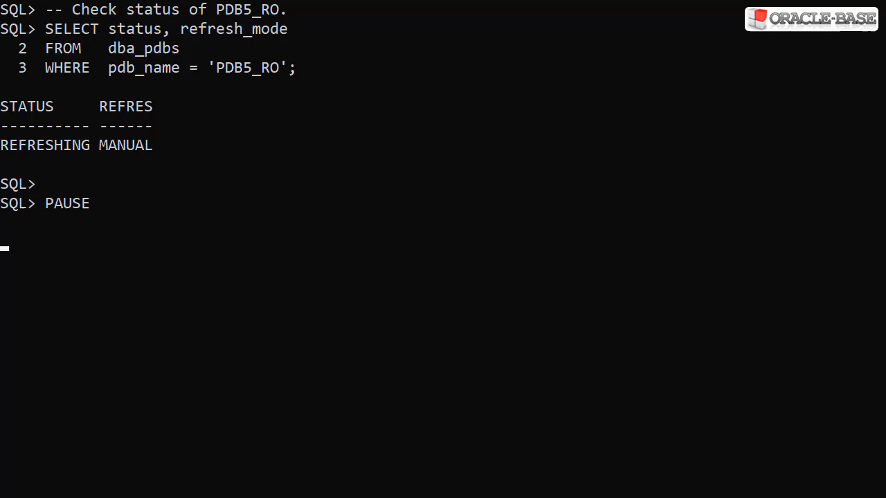
Step: Reconnect to CDB3 as SYSDBA and list PDBs, showing PDB5 read write again
key("Return")
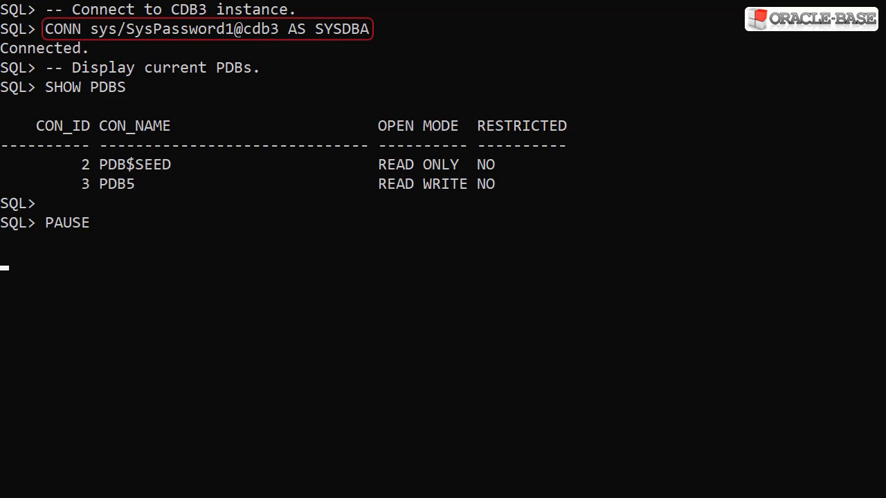